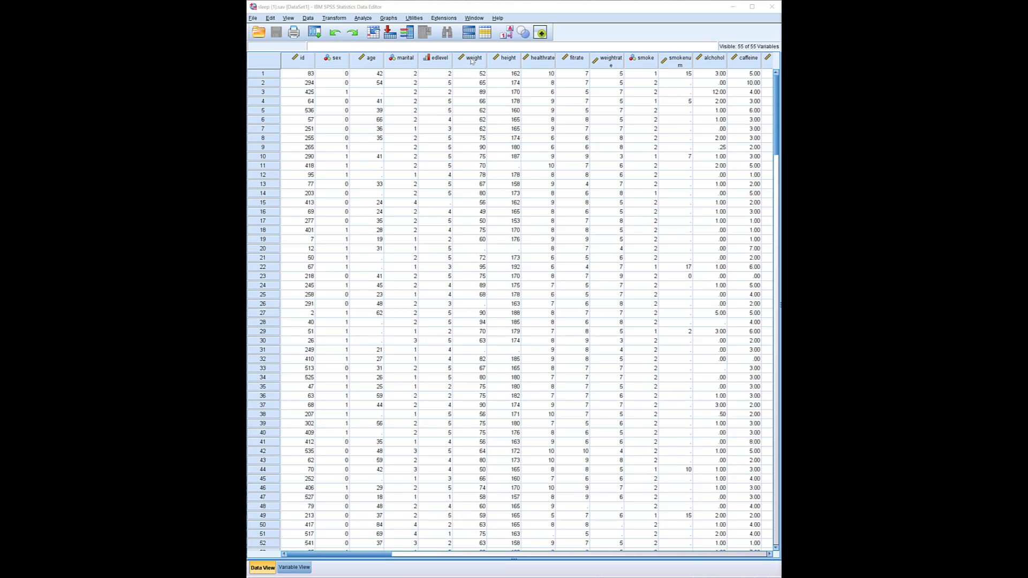
# Step: Start a Linear Regression analysis and add height as an independent variable
pyautogui.click(370, 18)
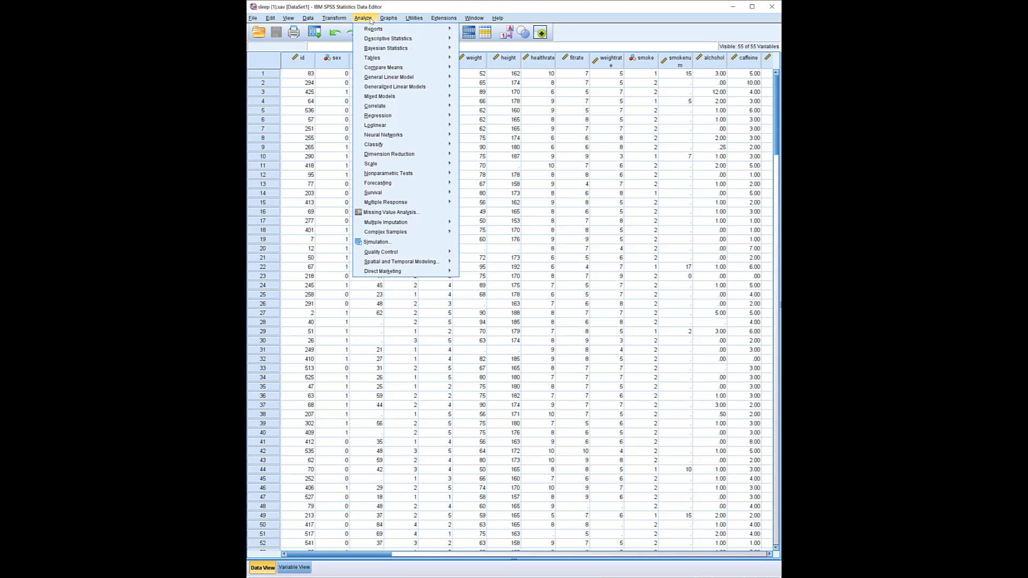
pyautogui.moveTo(420, 116)
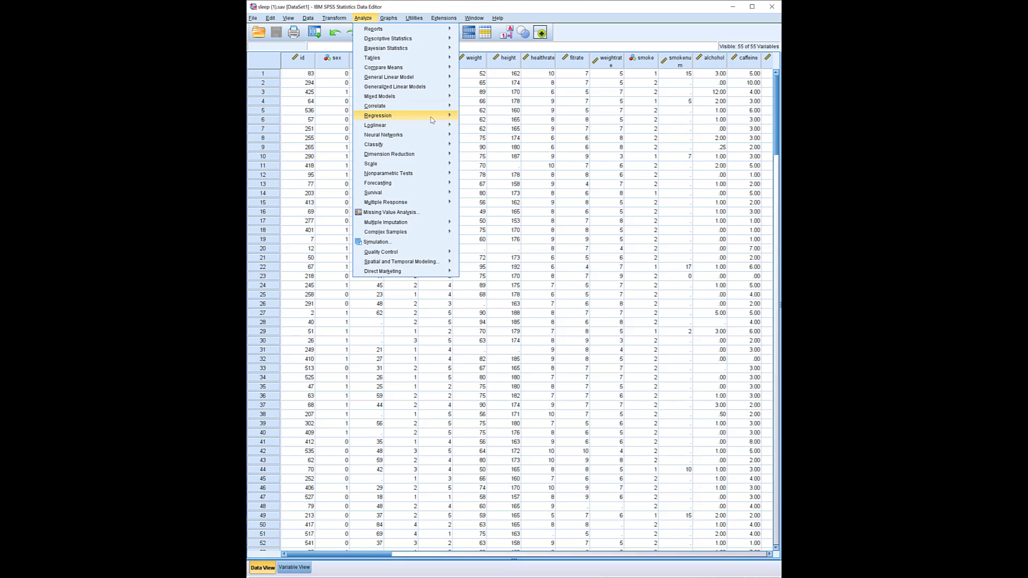
pyautogui.click(475, 128)
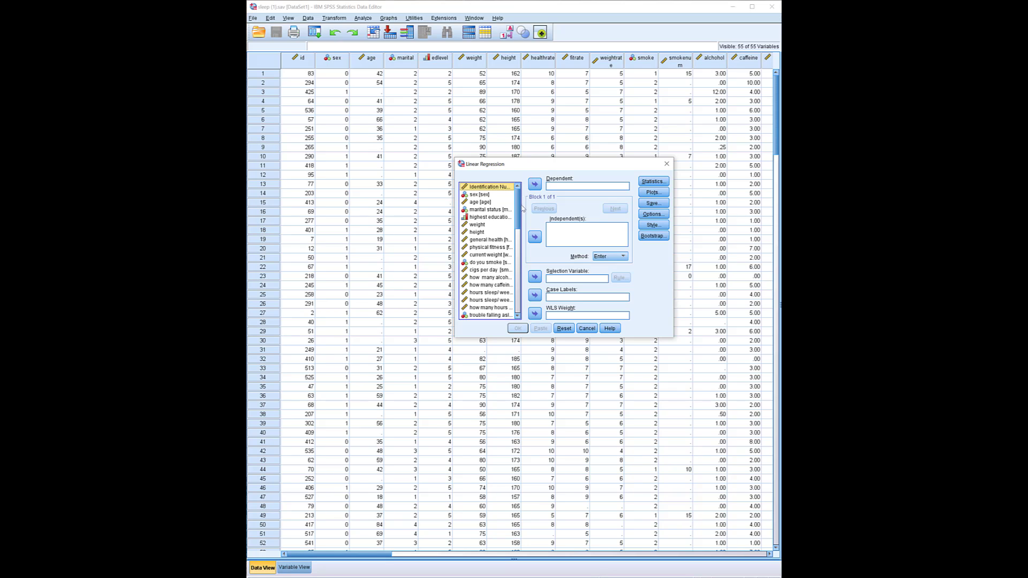
pyautogui.click(478, 232)
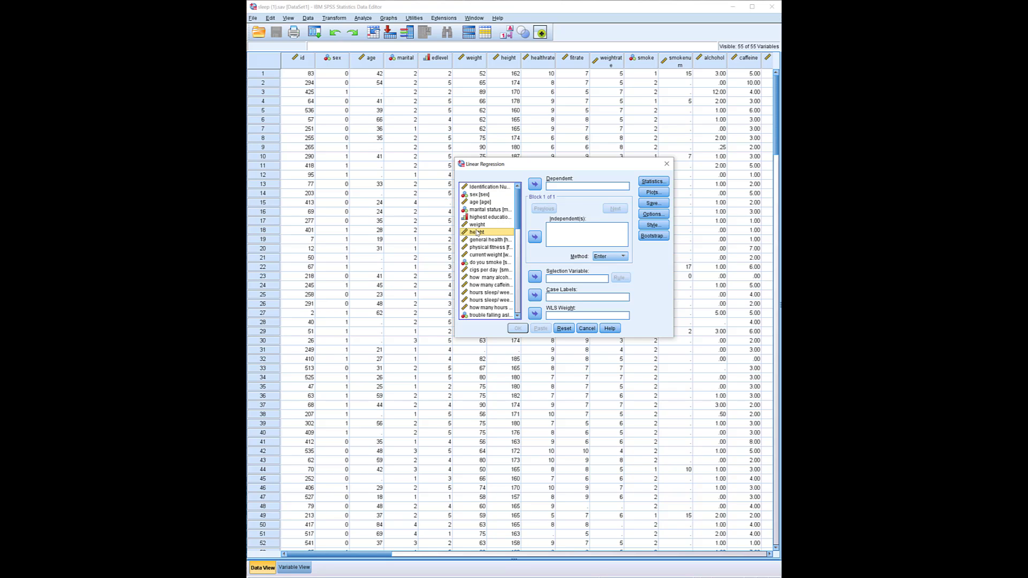
pyautogui.click(536, 237)
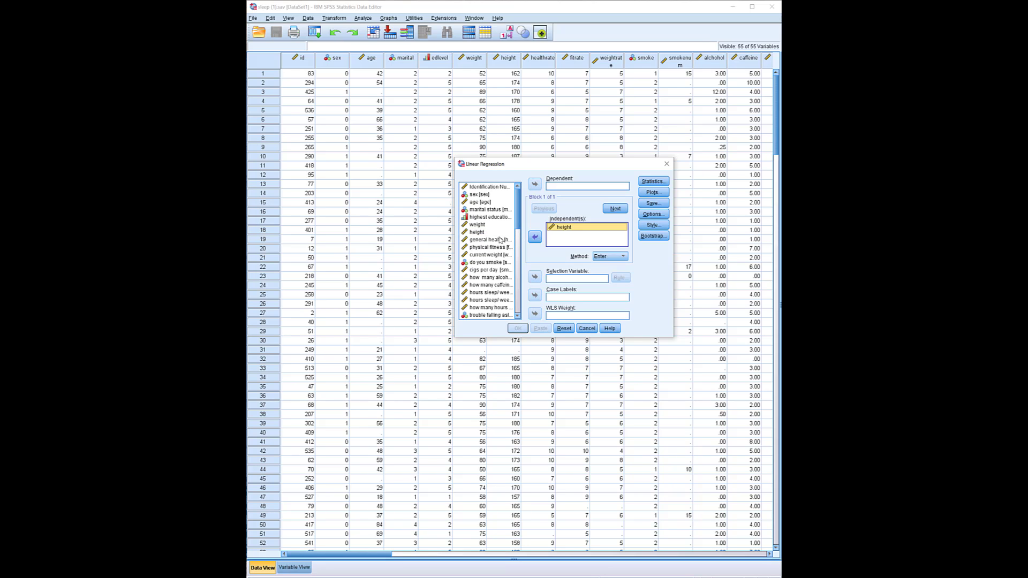
# Step: Add sex as a second independent variable and assign weight as the dependent variable
pyautogui.scroll(-6, 501, 241)
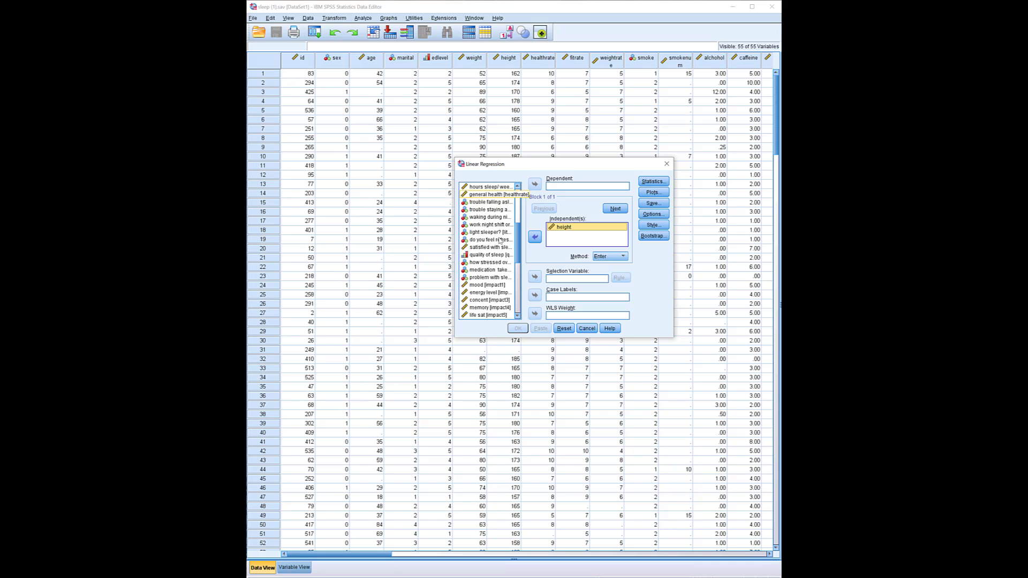
pyautogui.scroll(-4, 500, 240)
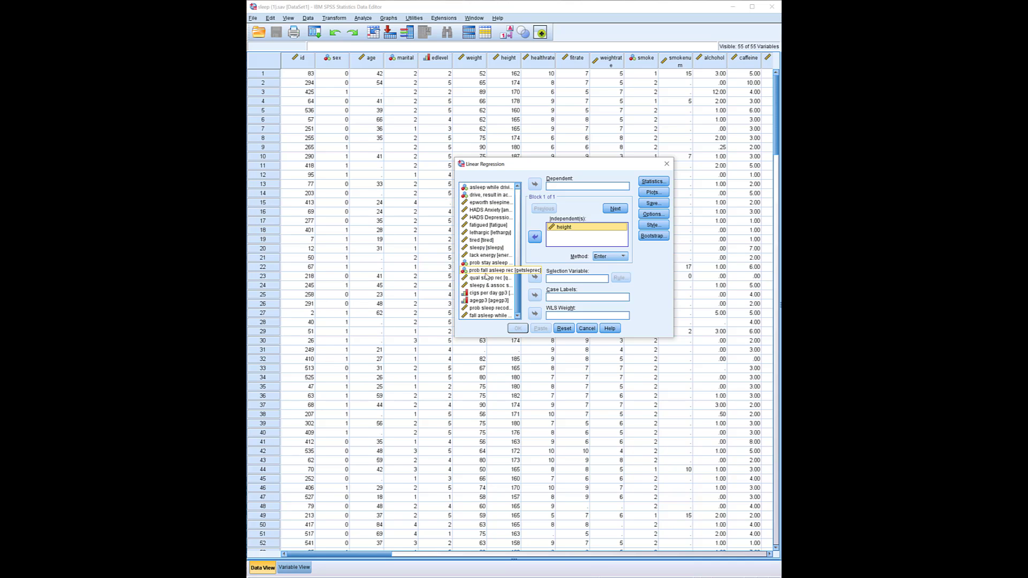
pyautogui.scroll(2, 489, 284)
pyautogui.scroll(8, 488, 285)
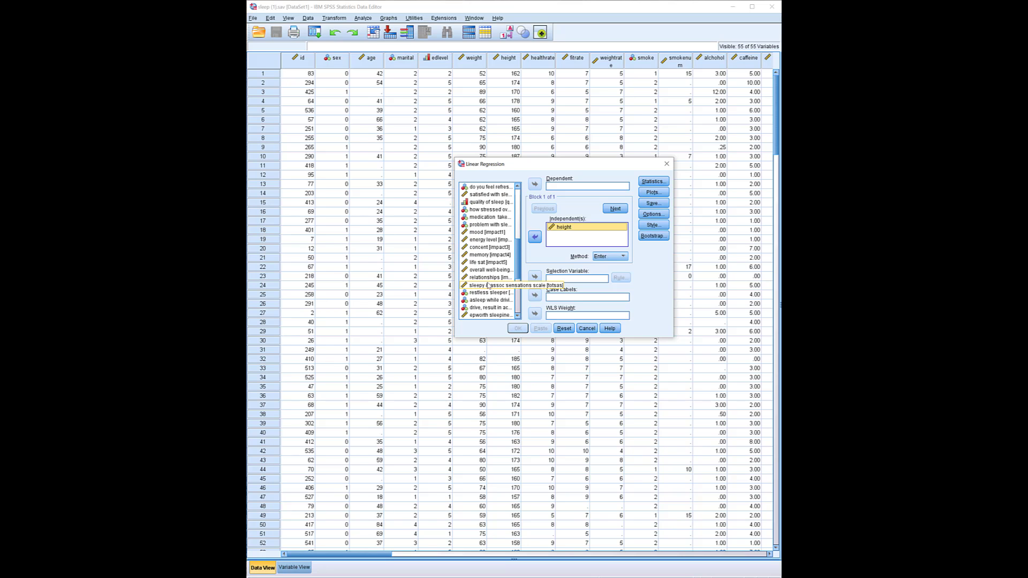
pyautogui.scroll(3, 488, 285)
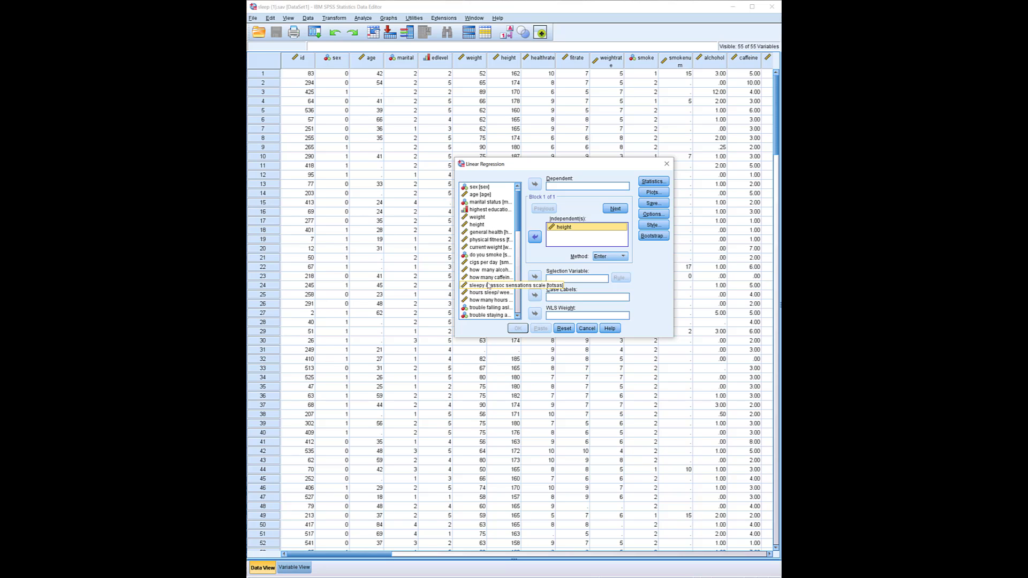
pyautogui.click(480, 195)
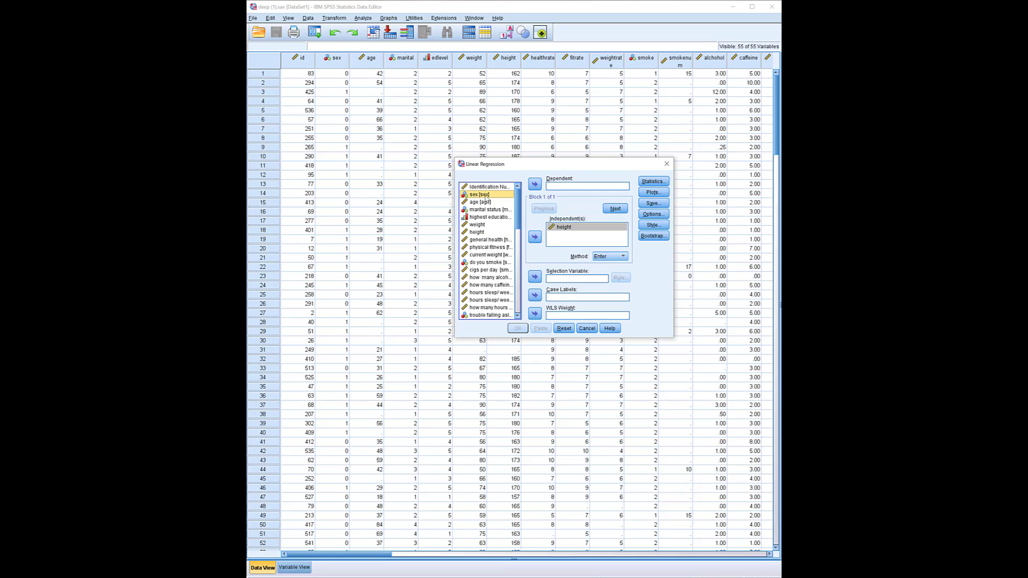
pyautogui.click(534, 237)
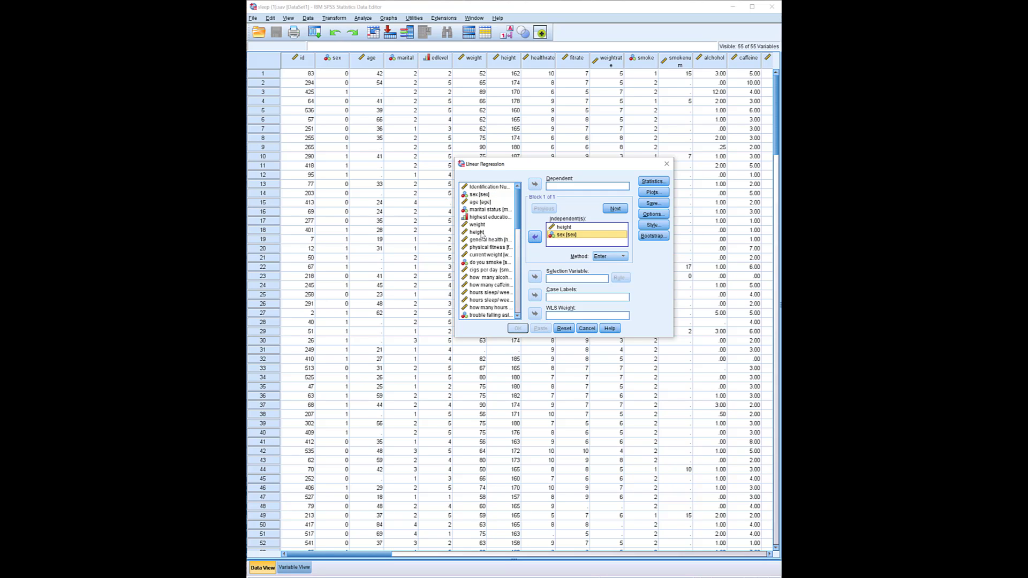
pyautogui.click(485, 225)
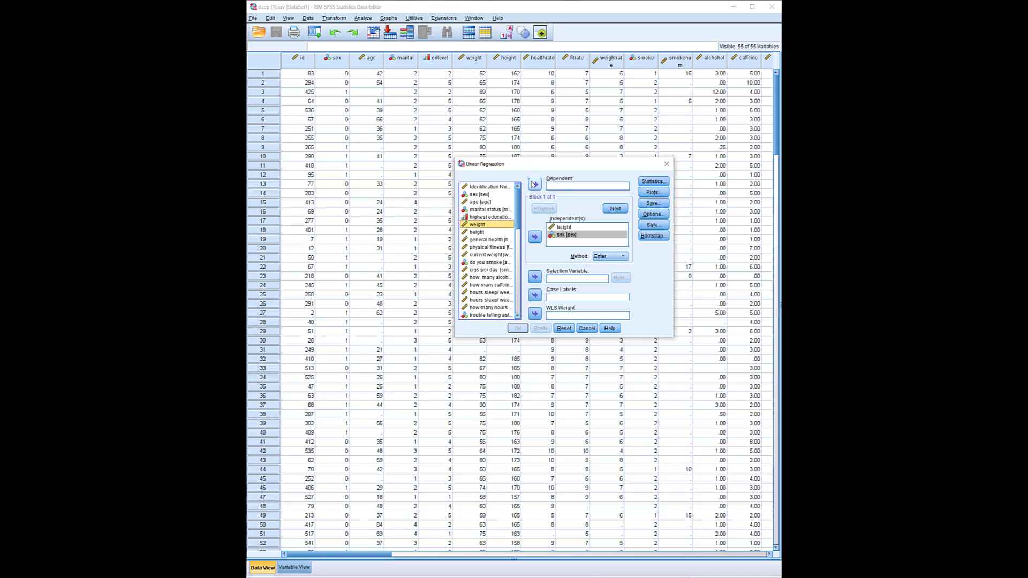
pyautogui.click(534, 185)
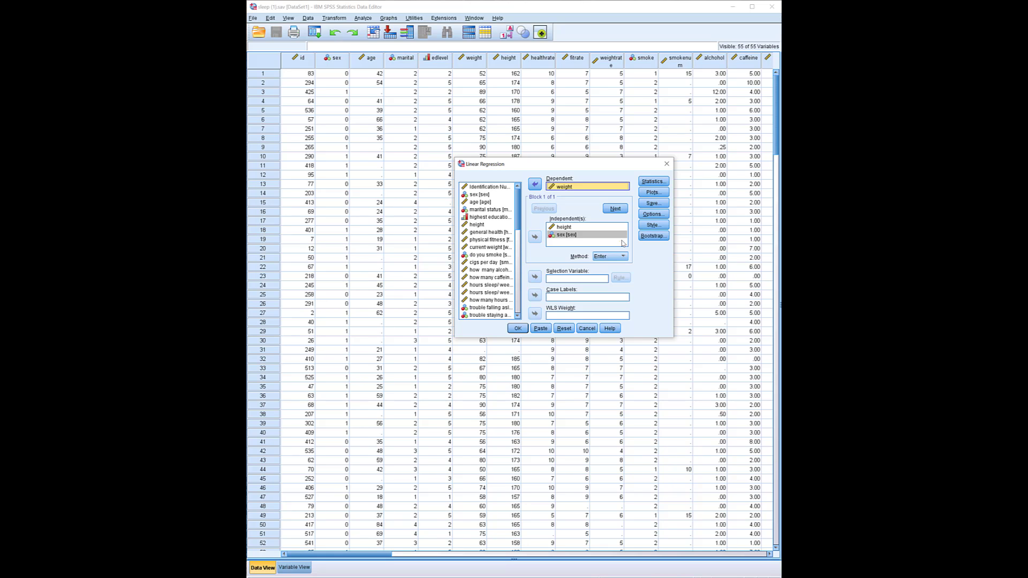
# Step: Include 95% confidence intervals, part and partial correlations, collinearity diagnostics and descriptives in the regression statistics
pyautogui.click(653, 182)
pyautogui.moveTo(742, 232); pyautogui.dragTo(601, 217)
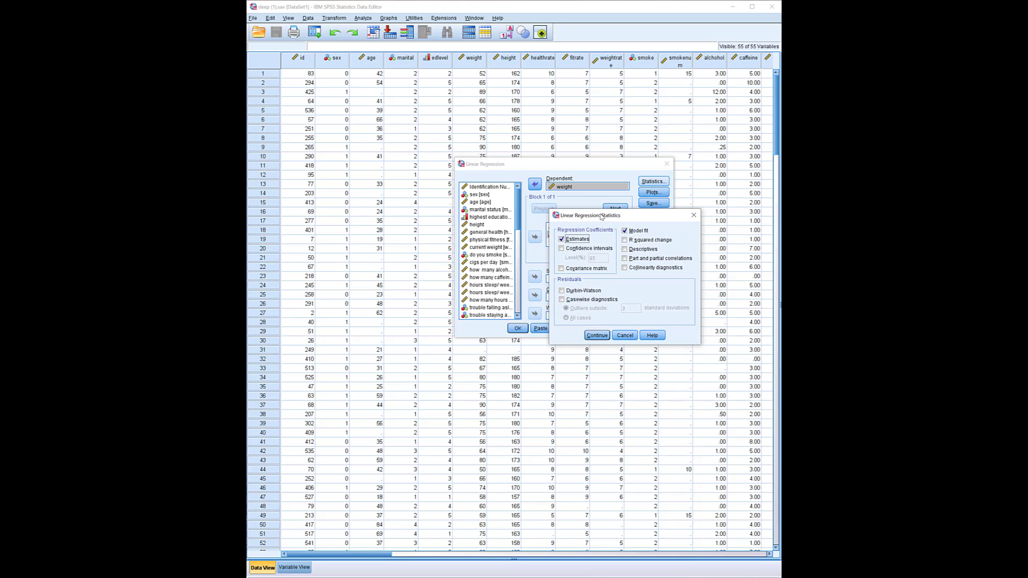
pyautogui.click(601, 251)
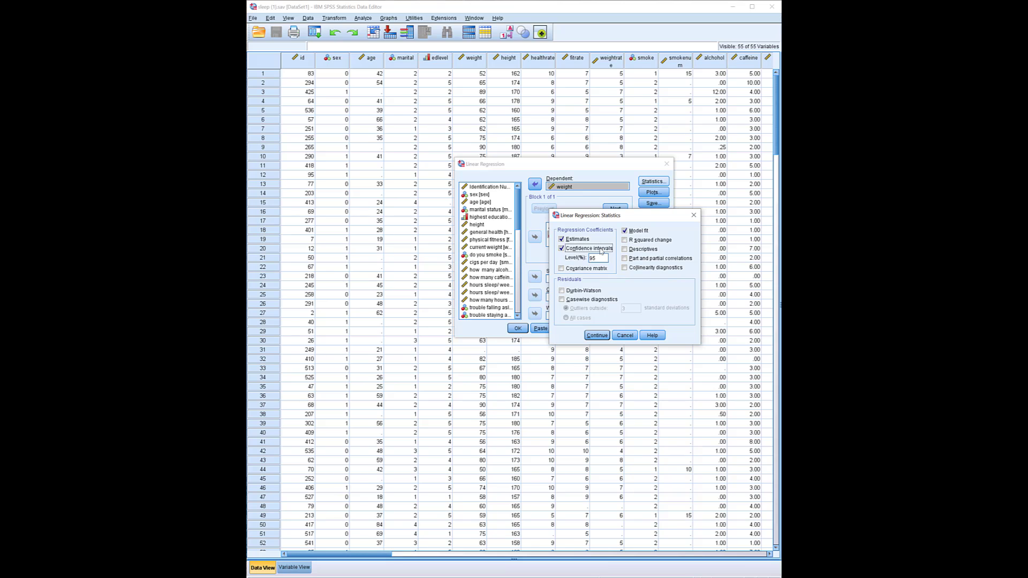
pyautogui.click(654, 260)
pyautogui.click(652, 271)
pyautogui.click(643, 251)
pyautogui.click(603, 337)
# Step: Enable casewise diagnostics in the regression statistics for outliers outside 3 standard deviations
pyautogui.click(653, 182)
pyautogui.click(593, 300)
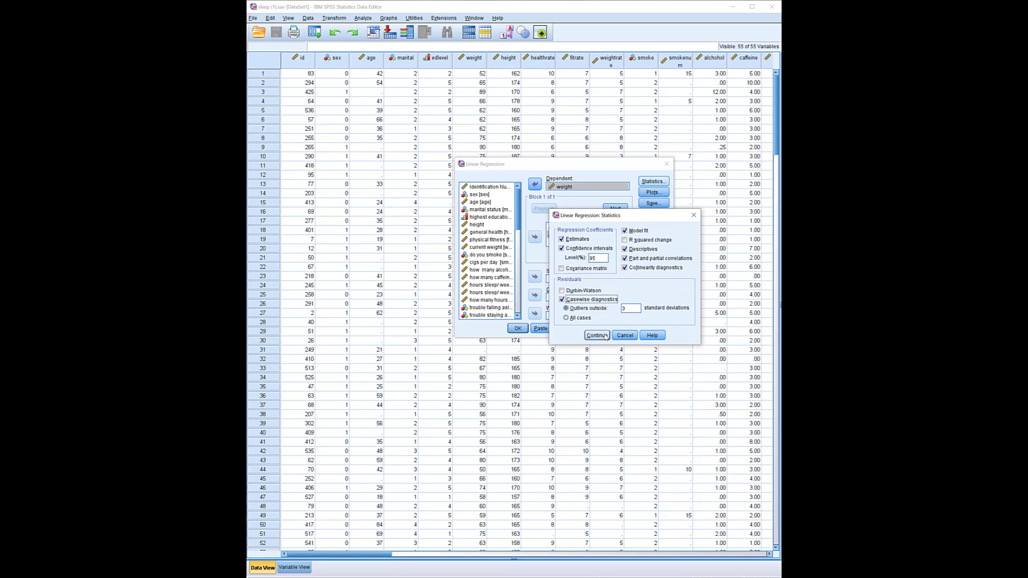
pyautogui.click(606, 337)
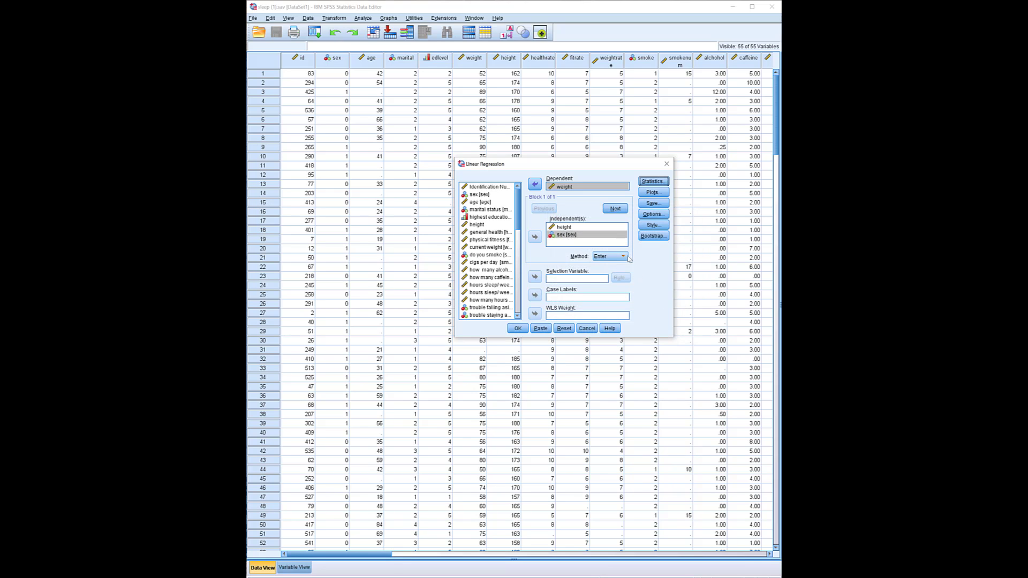
# Step: Set up a regression residual scatterplot with *ZRESID on the Y axis and *ZPRED on the X axis
pyautogui.click(652, 203)
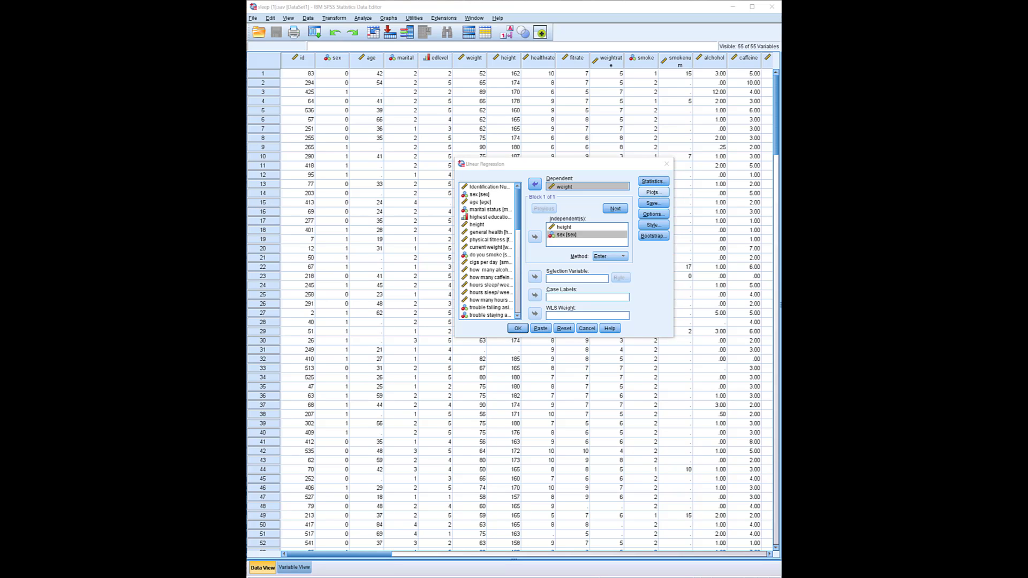
pyautogui.moveTo(644, 247); pyautogui.dragTo(552, 248)
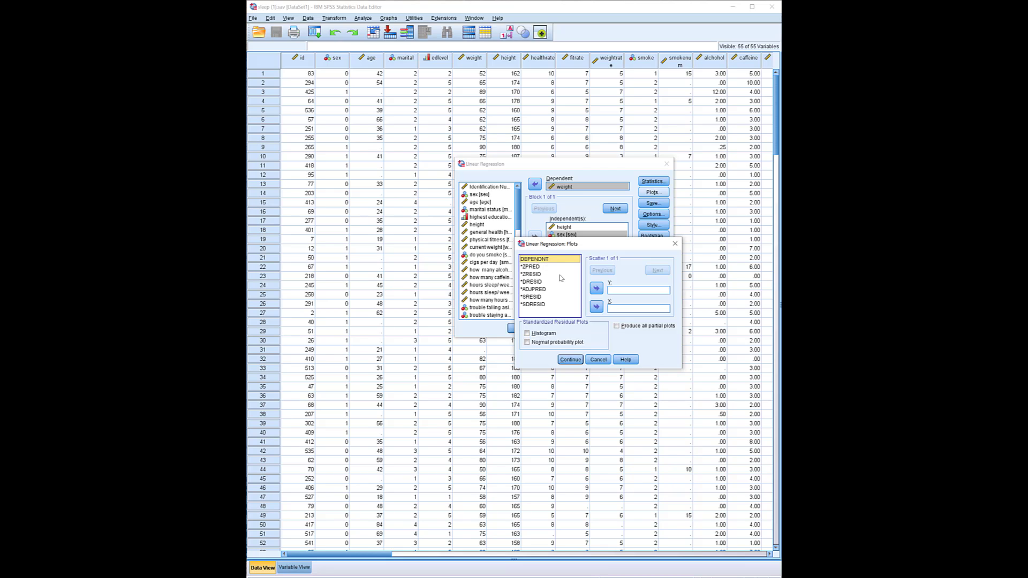
pyautogui.click(541, 274)
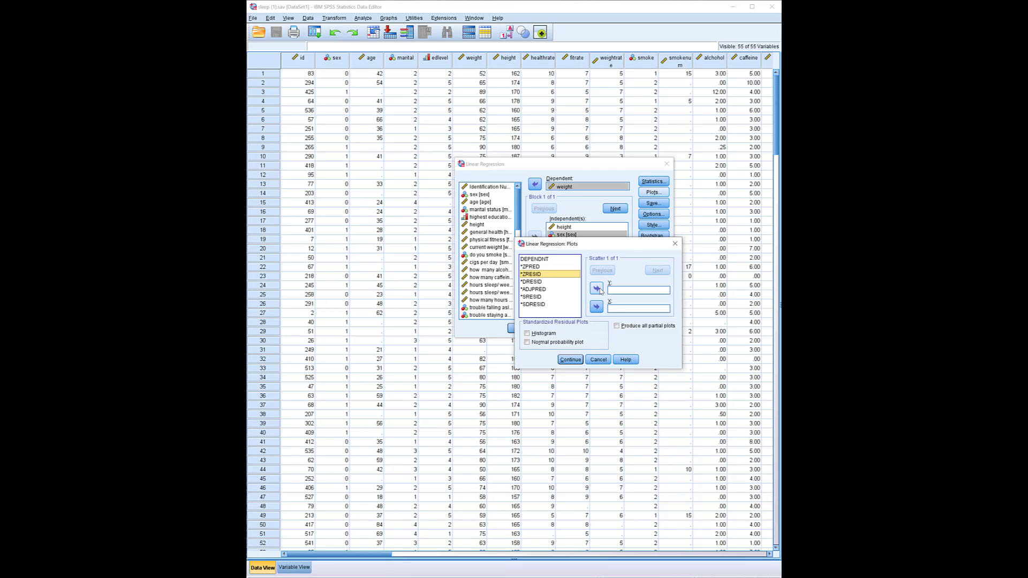
pyautogui.click(598, 290)
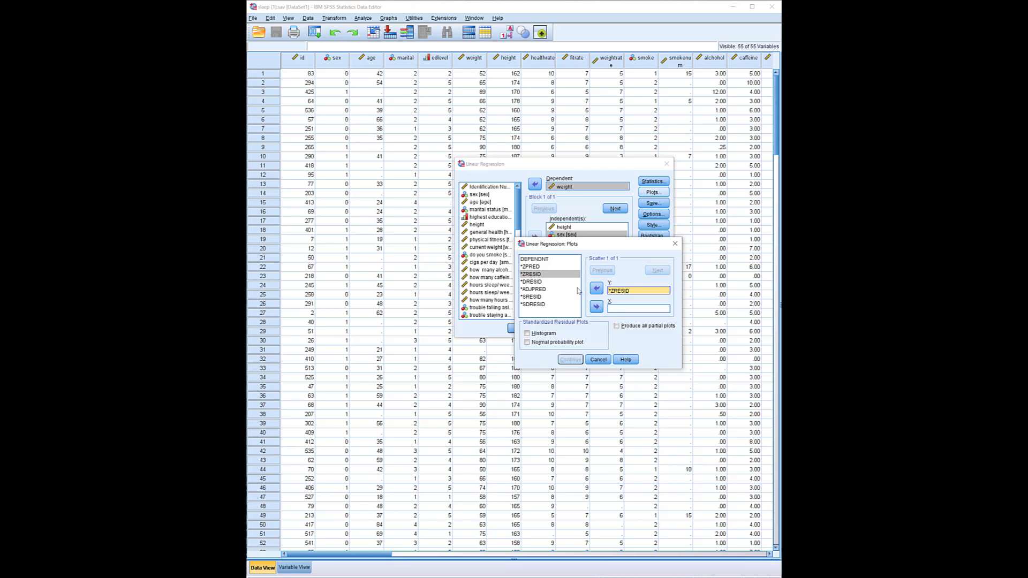
pyautogui.click(540, 267)
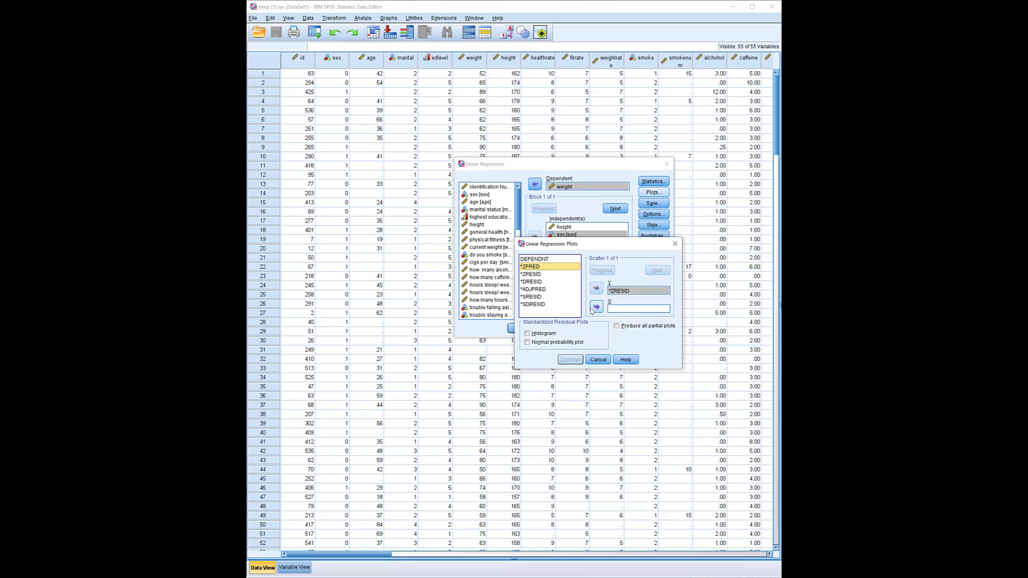
pyautogui.click(596, 306)
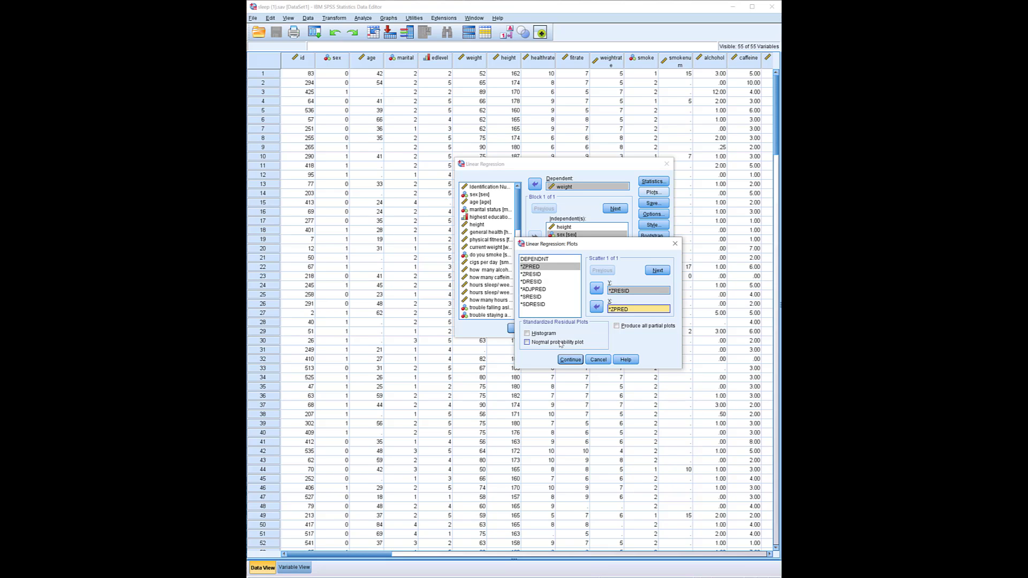
# Step: Add a normal probability plot of the standardized residuals and run the regression
pyautogui.click(561, 343)
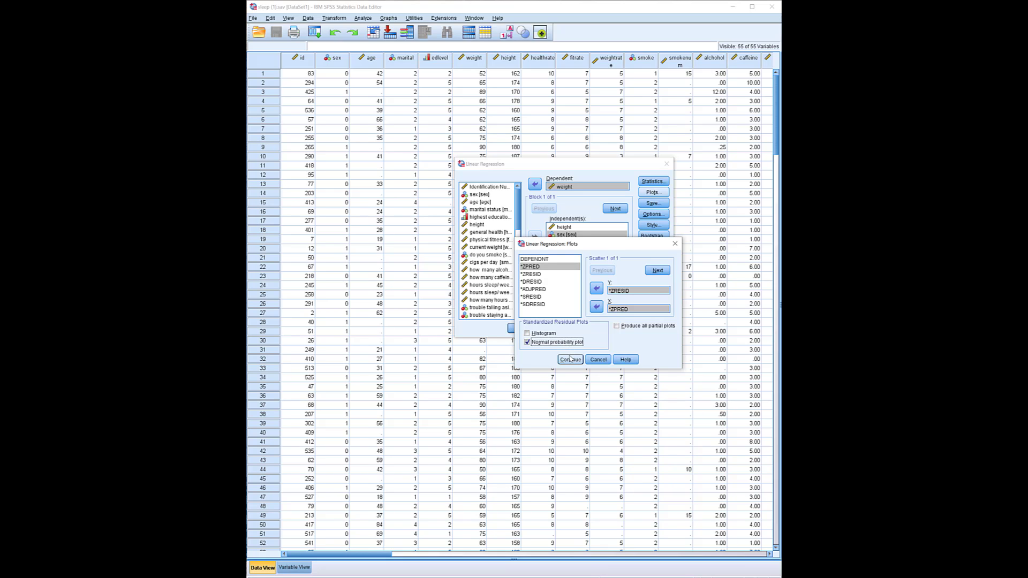
pyautogui.click(571, 359)
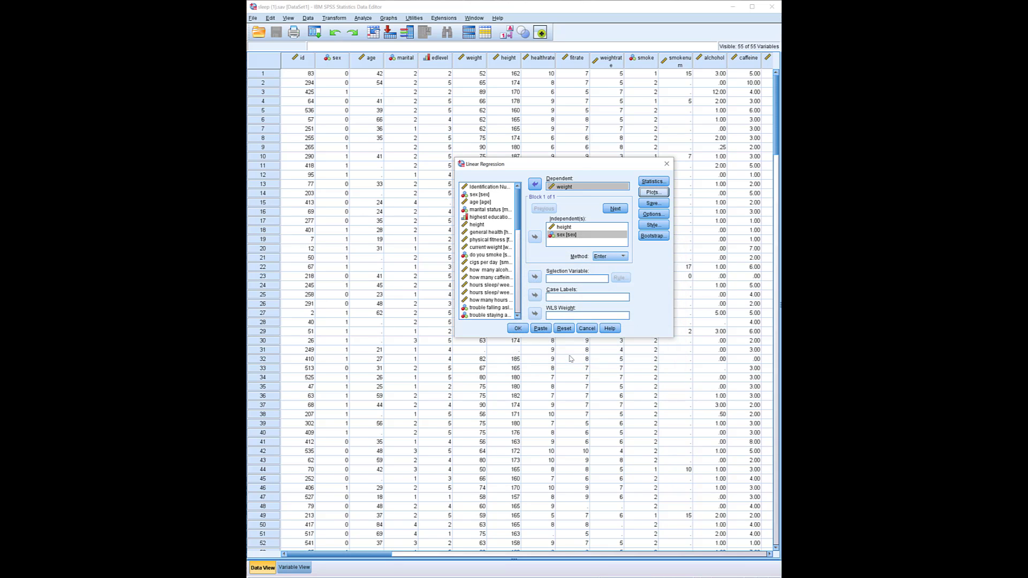
pyautogui.click(519, 329)
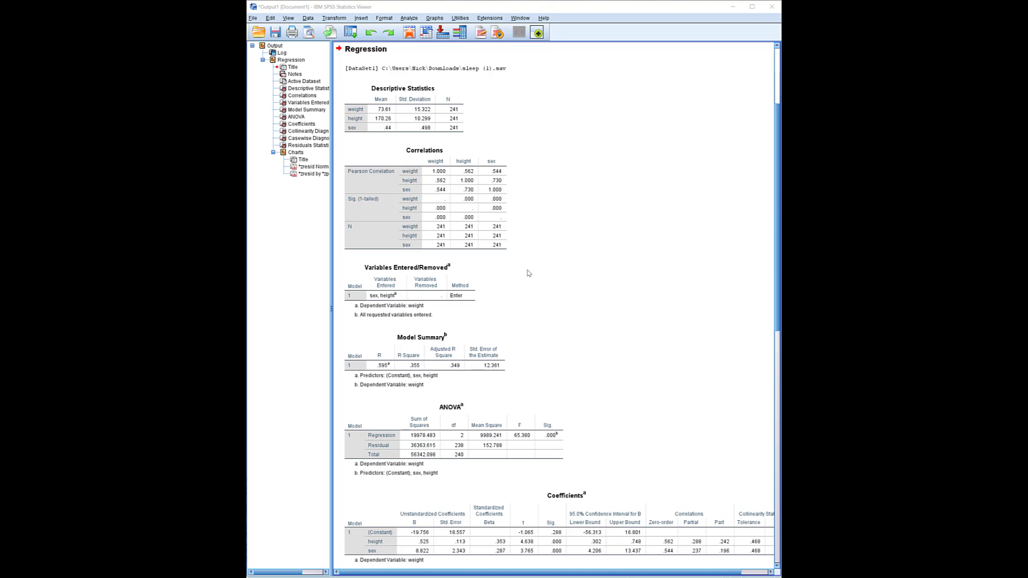
# Step: Examine the Model Summary, ANOVA and Coefficients tables of the regression output, including the collinearity statistics columns
pyautogui.scroll(-2, 527, 246)
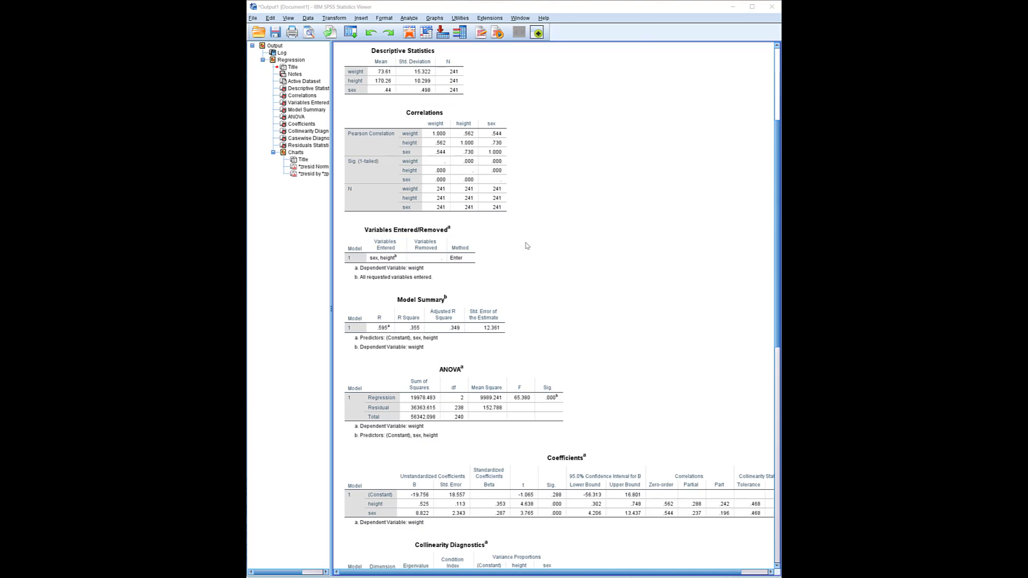
pyautogui.scroll(-2, 527, 245)
pyautogui.click(473, 315)
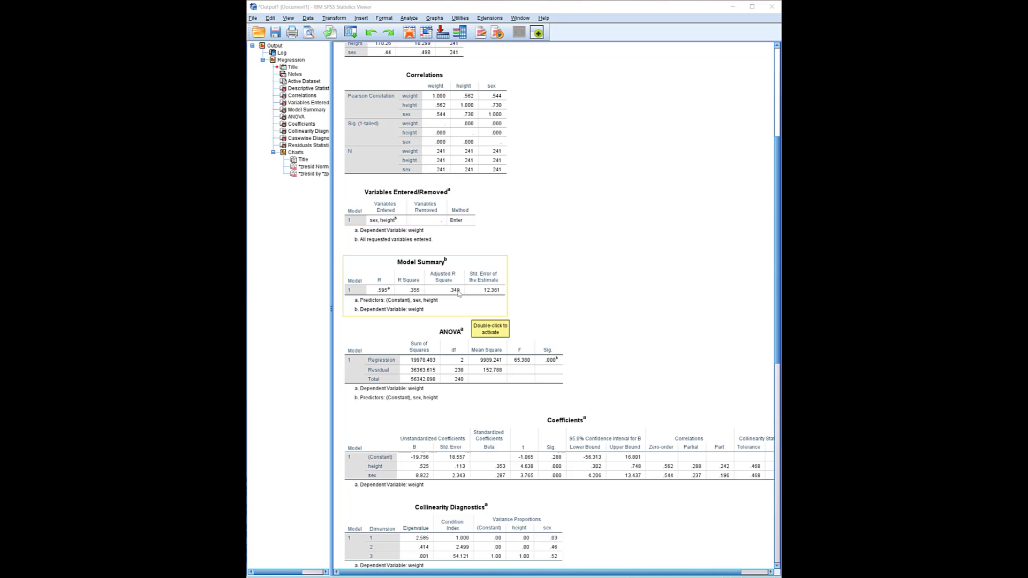
pyautogui.click(485, 328)
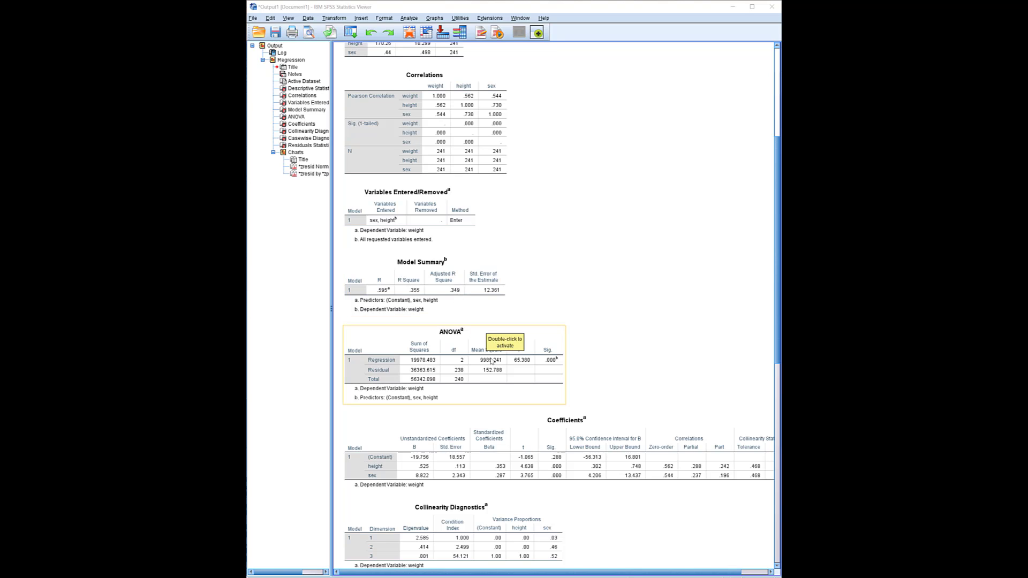
pyautogui.click(568, 371)
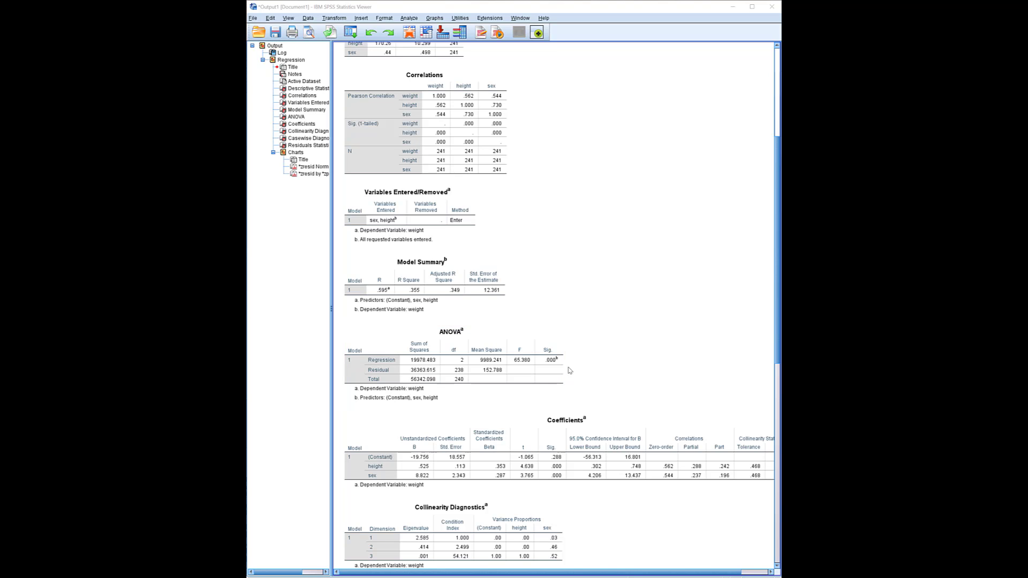
pyautogui.click(564, 362)
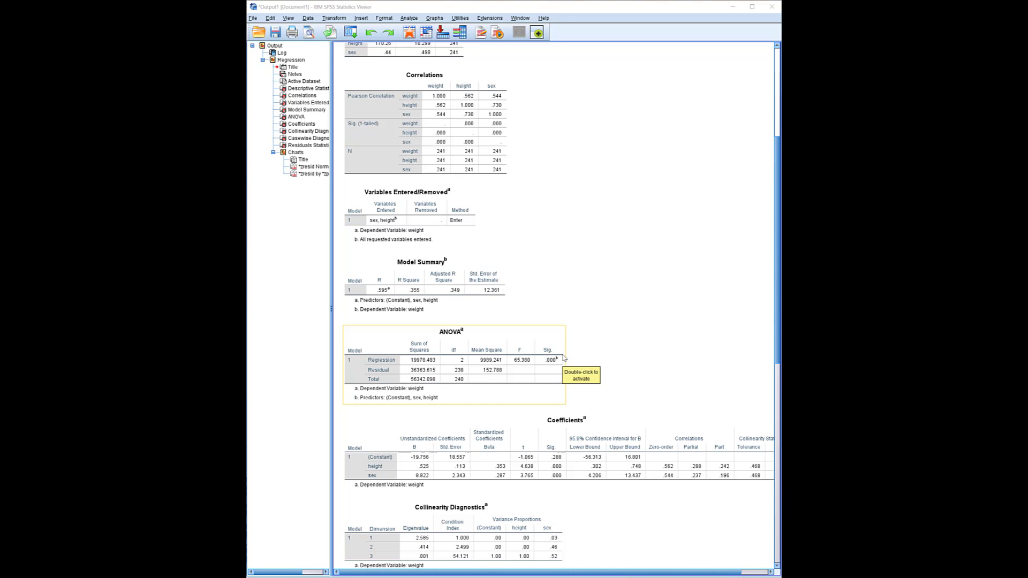
pyautogui.scroll(-3, 563, 362)
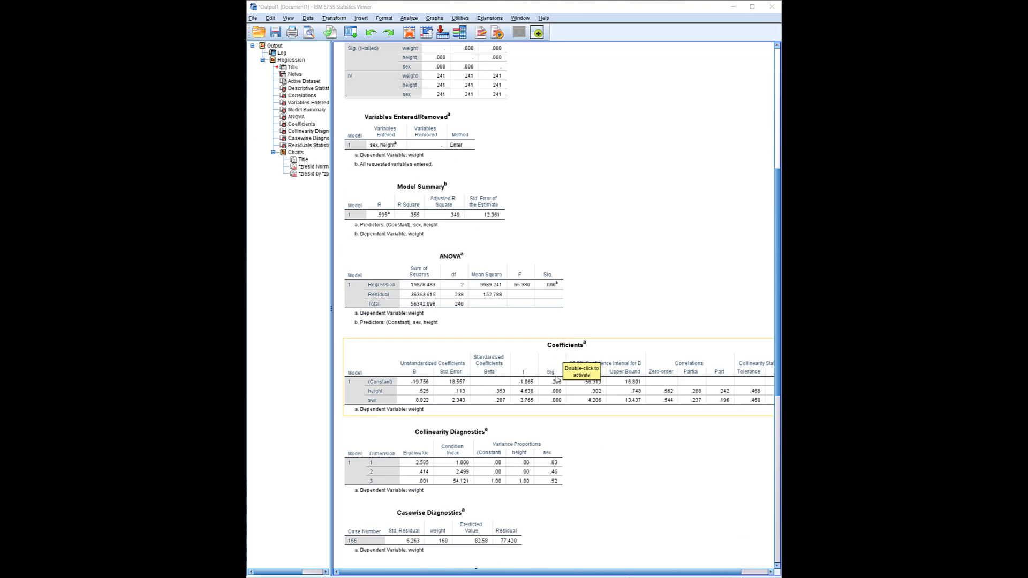
pyautogui.moveTo(538, 576); pyautogui.dragTo(558, 575)
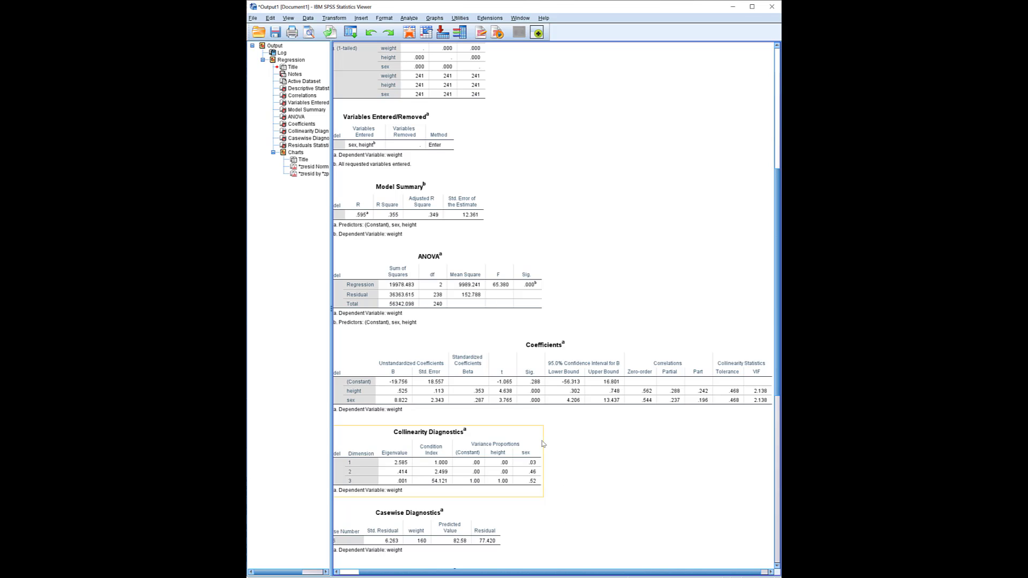
pyautogui.click(471, 371)
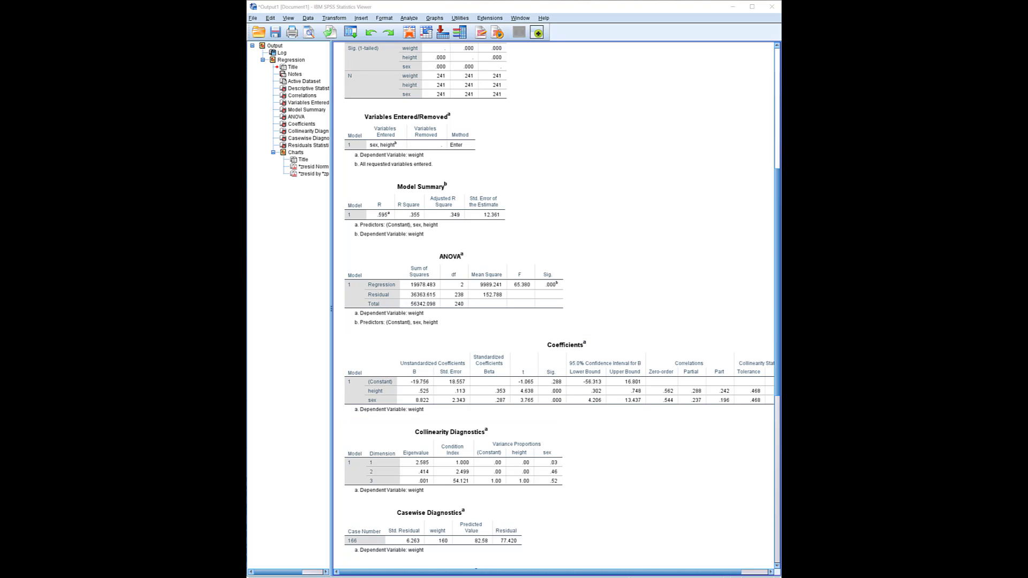
pyautogui.moveTo(669, 572); pyautogui.dragTo(697, 573)
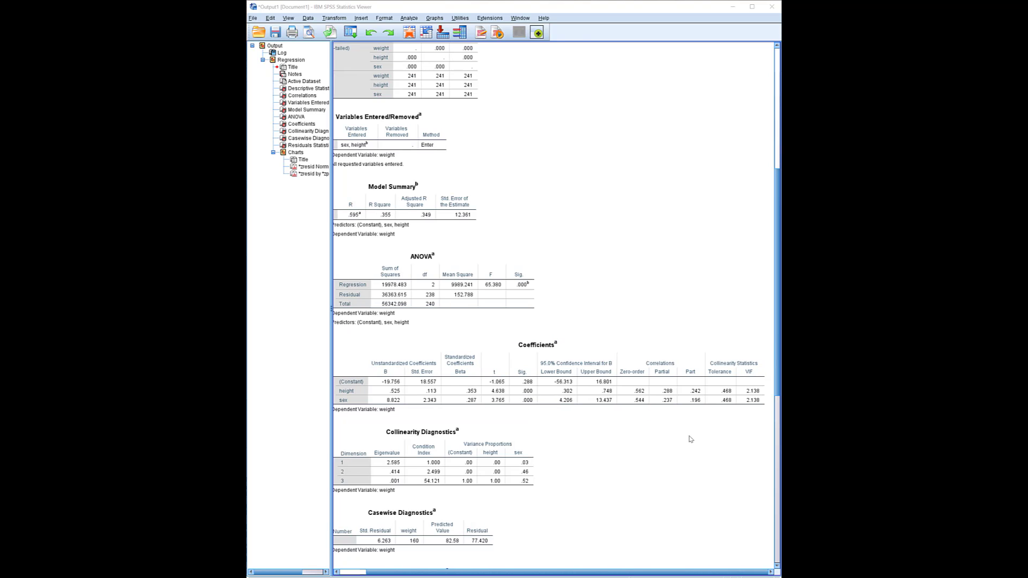